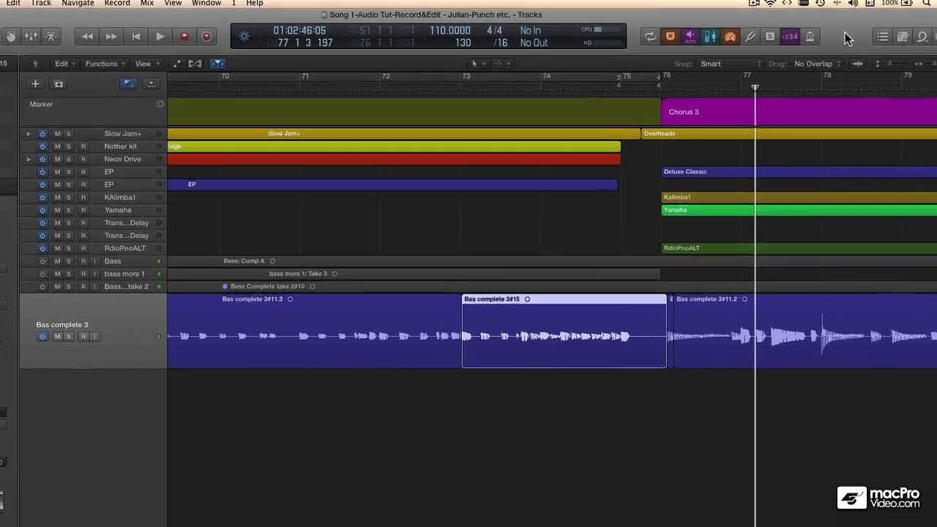
# Tick Autopunch in the Customize Control Bar and Display dialog and confirm with OK.
pyautogui.rightClick(828, 35)
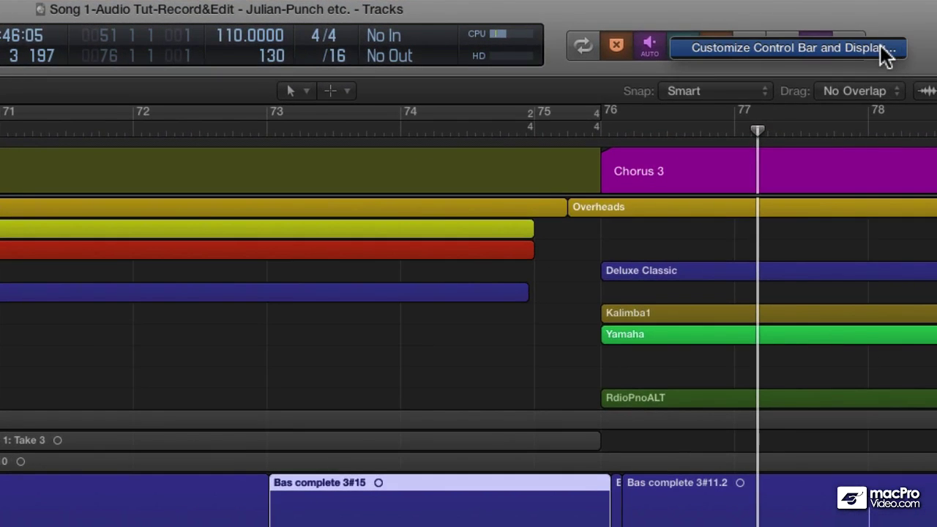
pyautogui.click(886, 53)
pyautogui.click(463, 117)
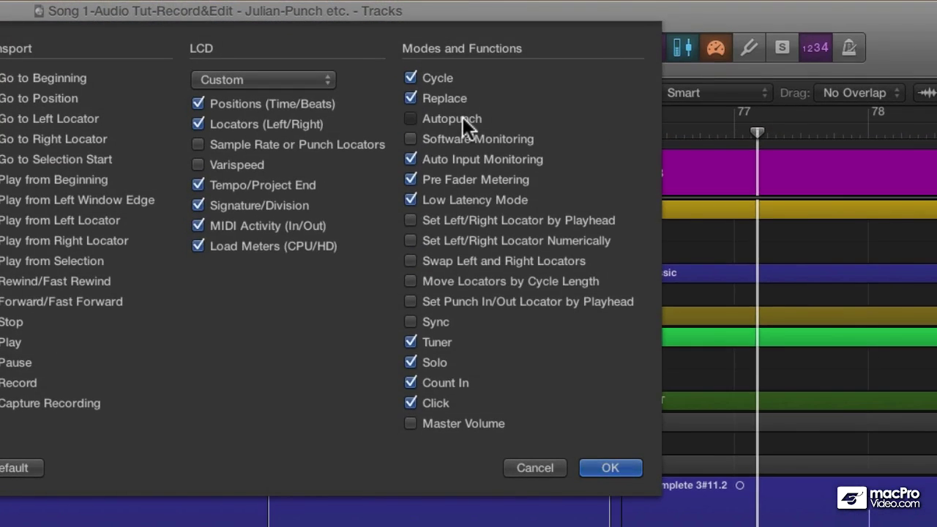
pyautogui.click(463, 117)
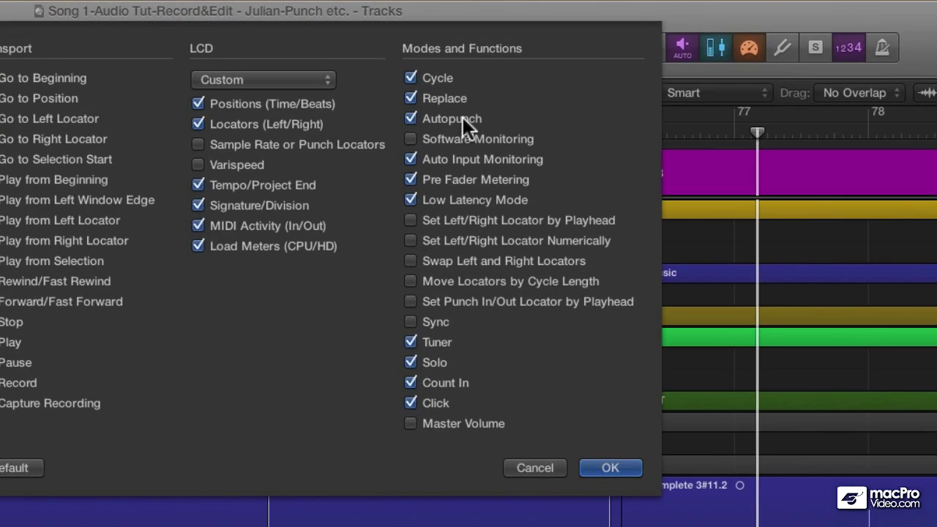
pyautogui.click(594, 465)
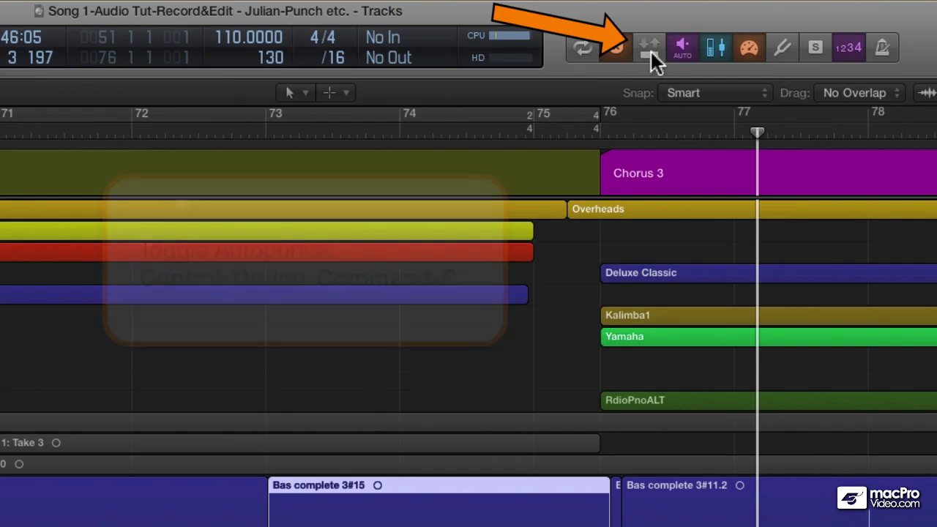
# Switch the Autopunch button on.
pyautogui.click(650, 49)
pyautogui.click(650, 50)
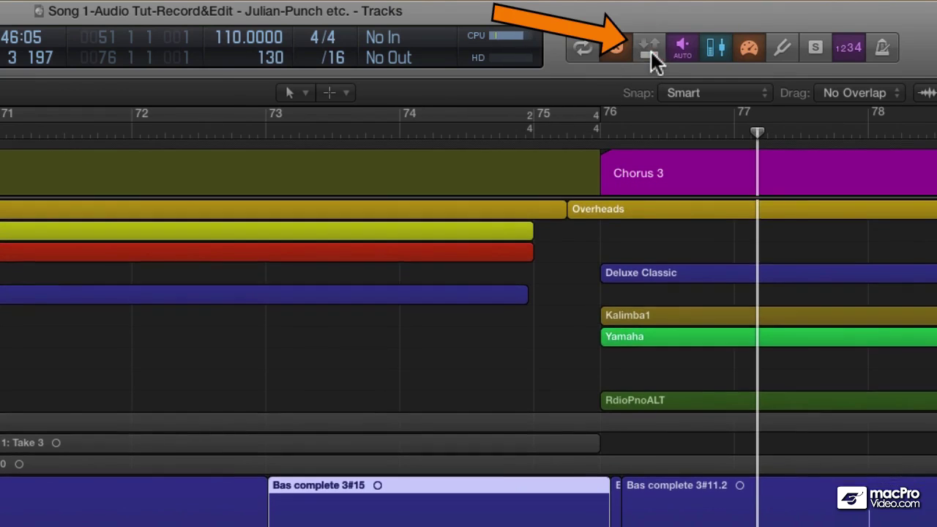
pyautogui.click(651, 50)
# Create a two-bar punch range in the ruler starting at bar 72, before Chorus 3.
pyautogui.moveTo(546, 129); pyautogui.dragTo(669, 131)
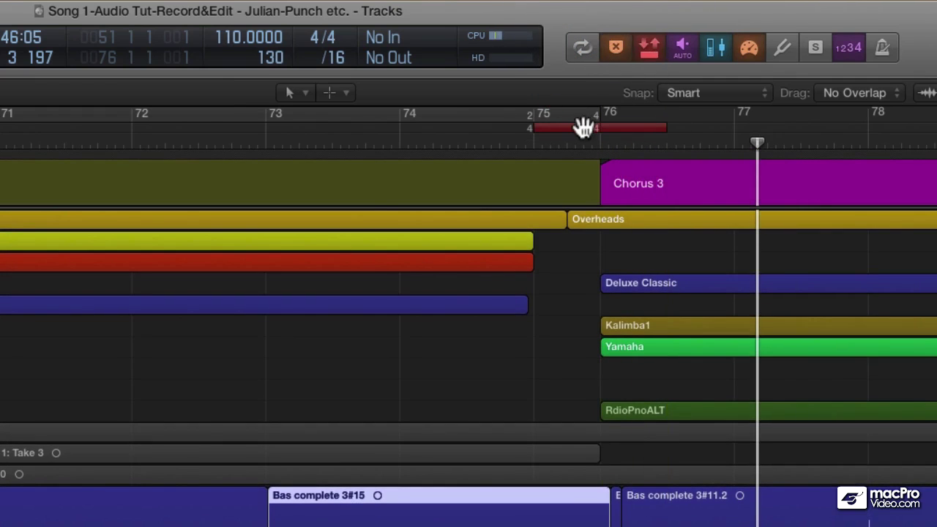
pyautogui.moveTo(586, 129); pyautogui.dragTo(317, 130)
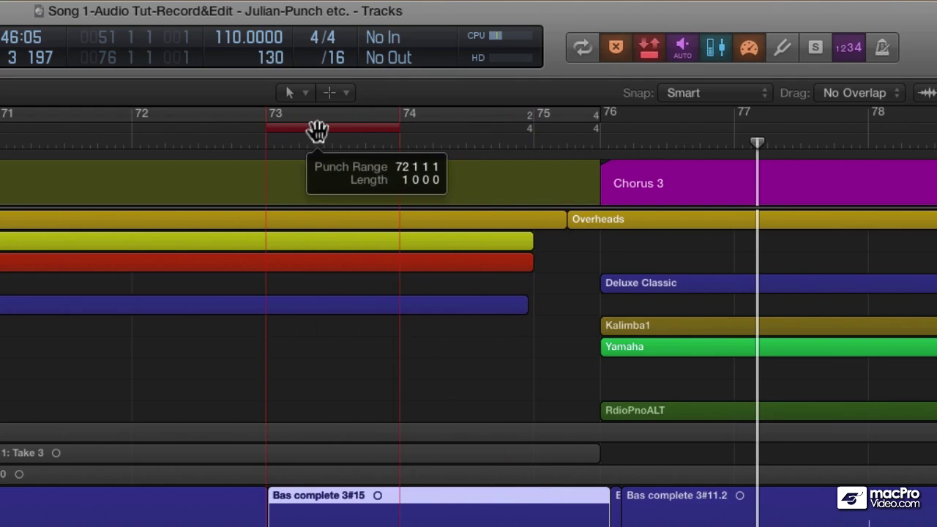
pyautogui.moveTo(394, 131); pyautogui.dragTo(601, 143)
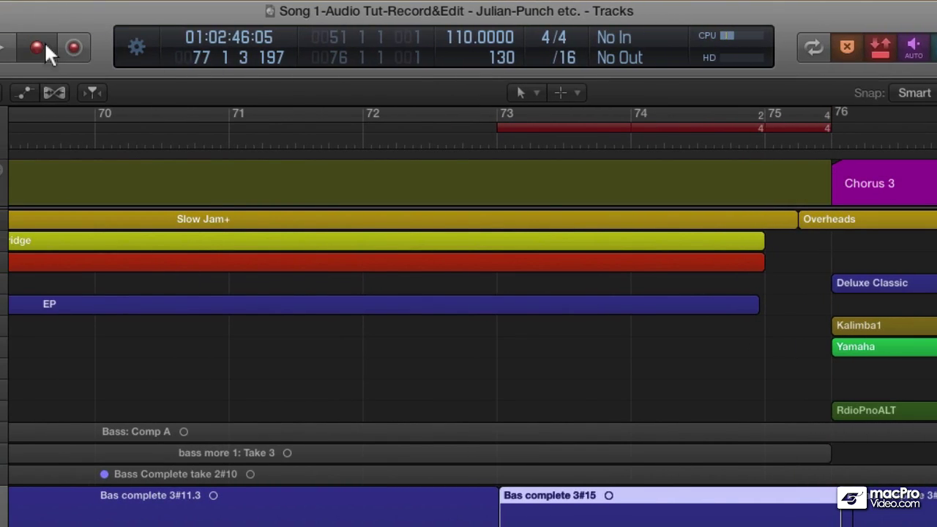
# Set the Record button to standard Record mode and place the playhead at bar 72.
pyautogui.rightClick(33, 42)
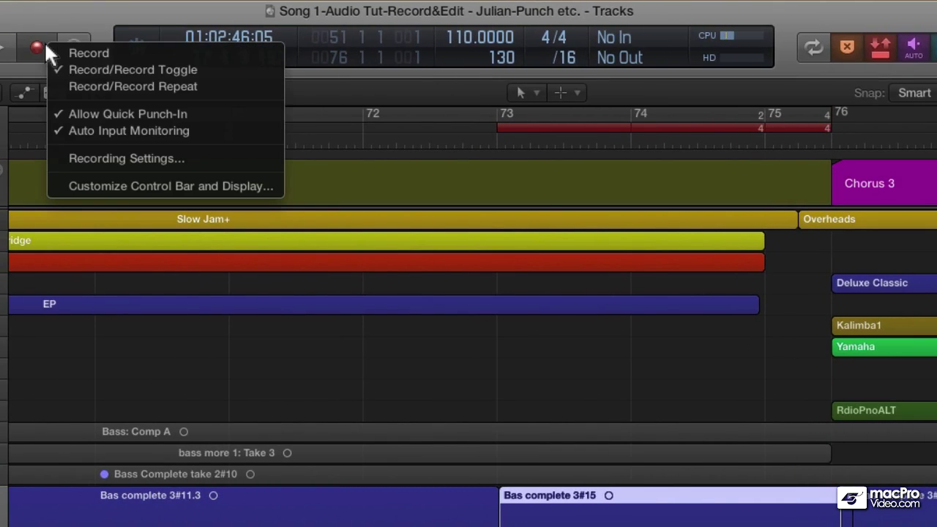
pyautogui.click(84, 51)
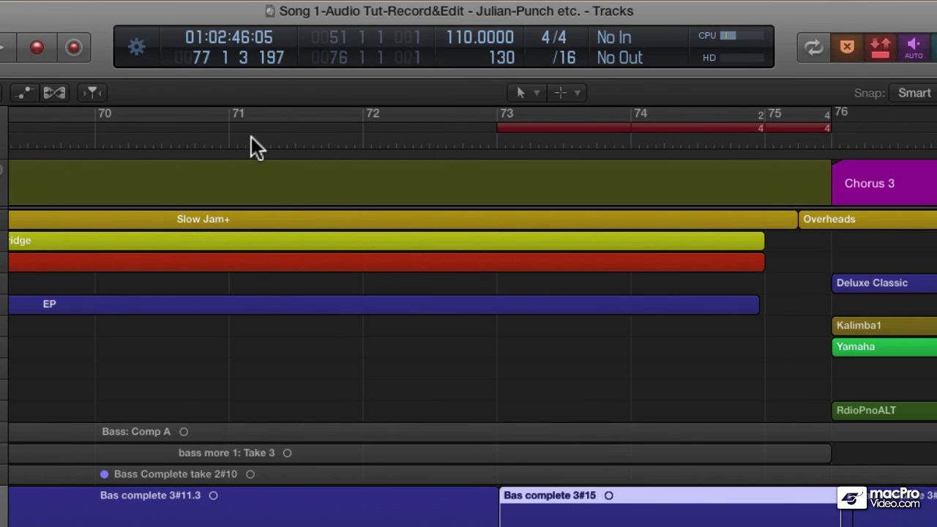
pyautogui.click(362, 147)
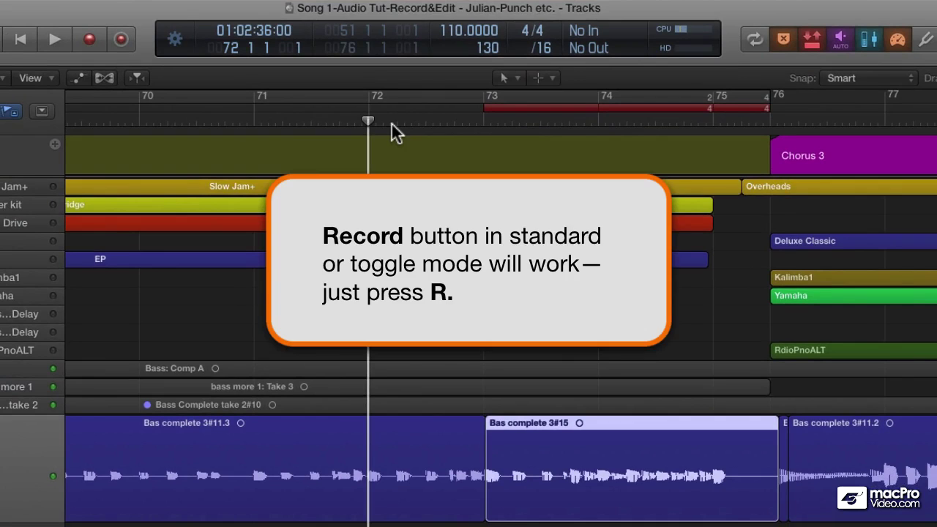
# Record two punch-in bass passes from bar 72, leaving take Bas complete 3#17 in the range.
pyautogui.press('r')
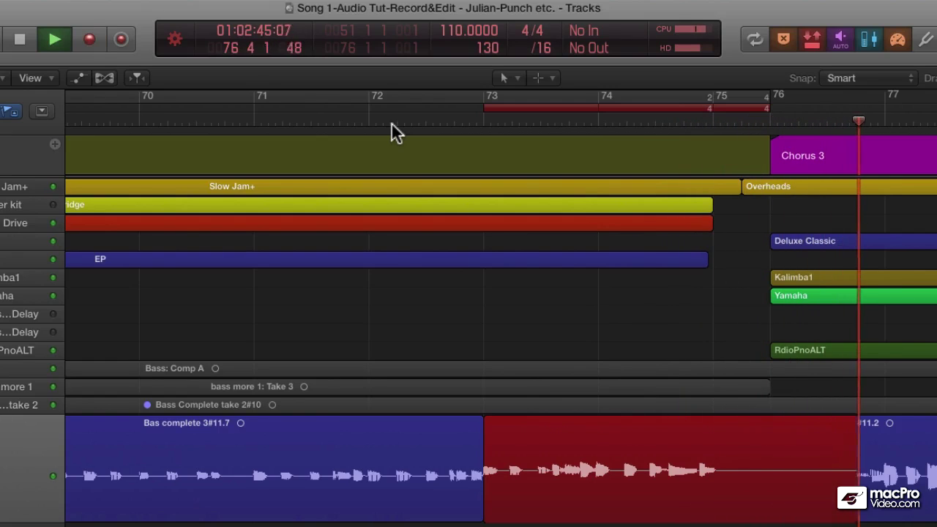
pyautogui.press('space')
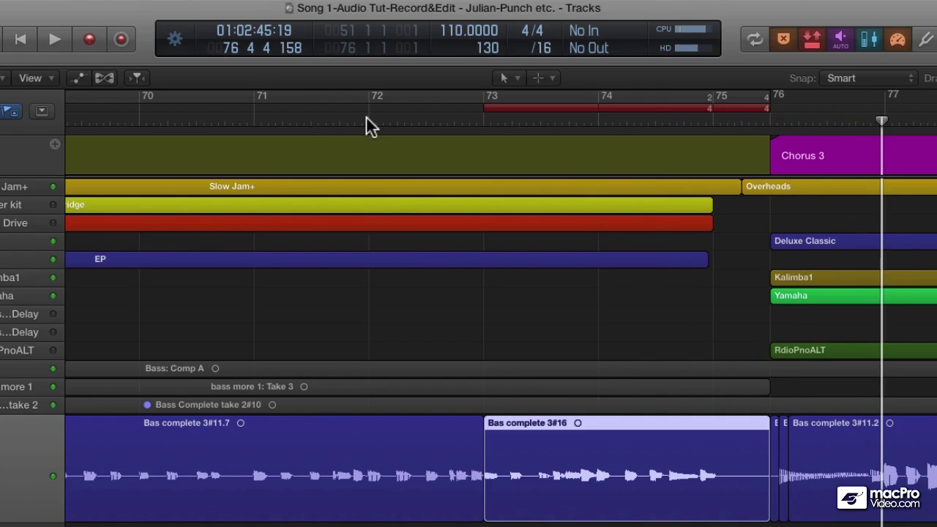
pyautogui.click(366, 121)
pyautogui.press('r')
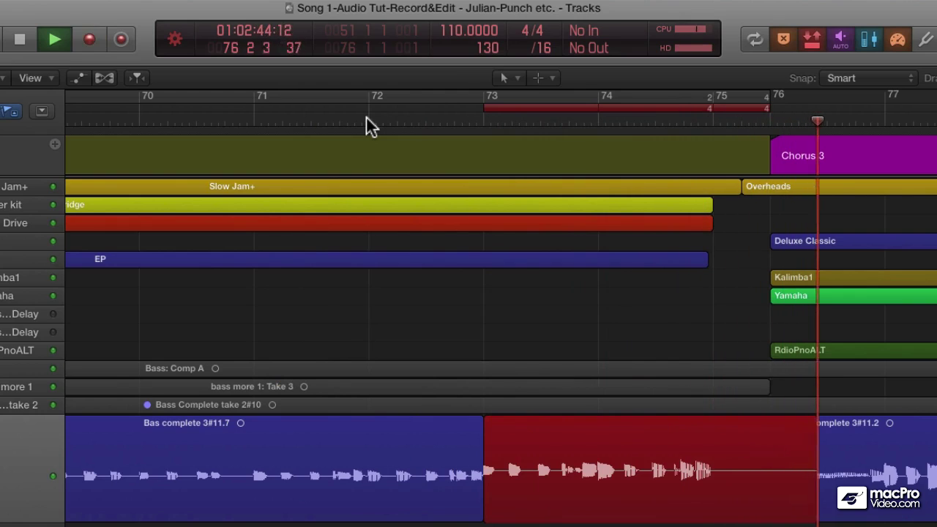
pyautogui.press('space')
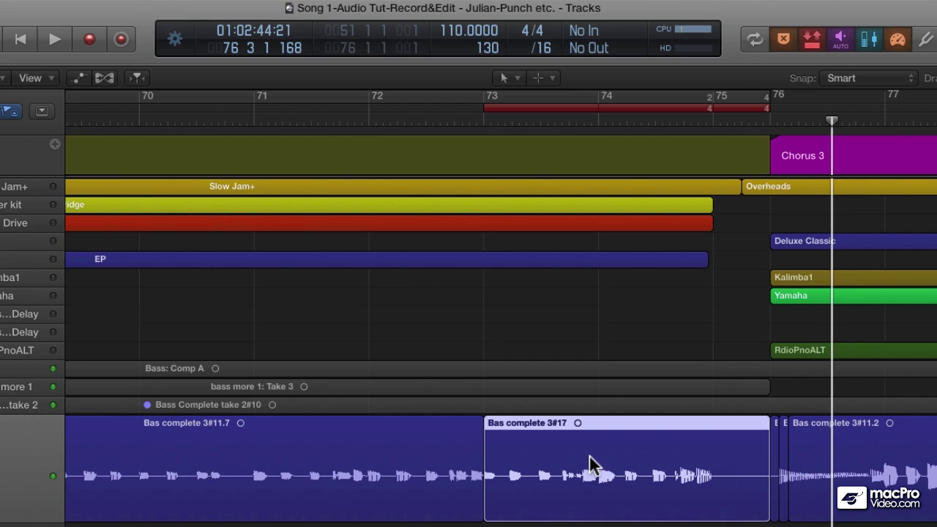
# Mute Bas complete 3#17, move it onto the take 2 track, and switch Autopunch off.
pyautogui.hotkey('ctrl', 'm')
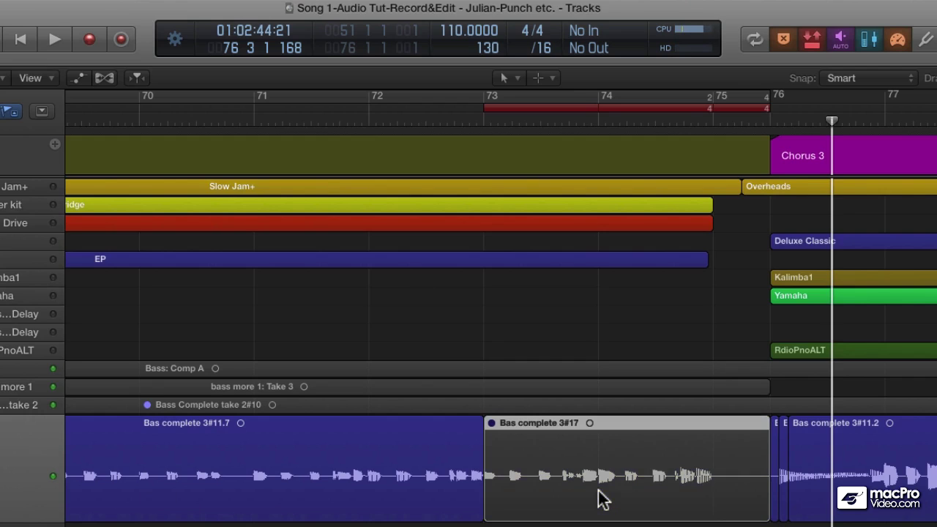
pyautogui.moveTo(589, 462); pyautogui.dragTo(579, 410)
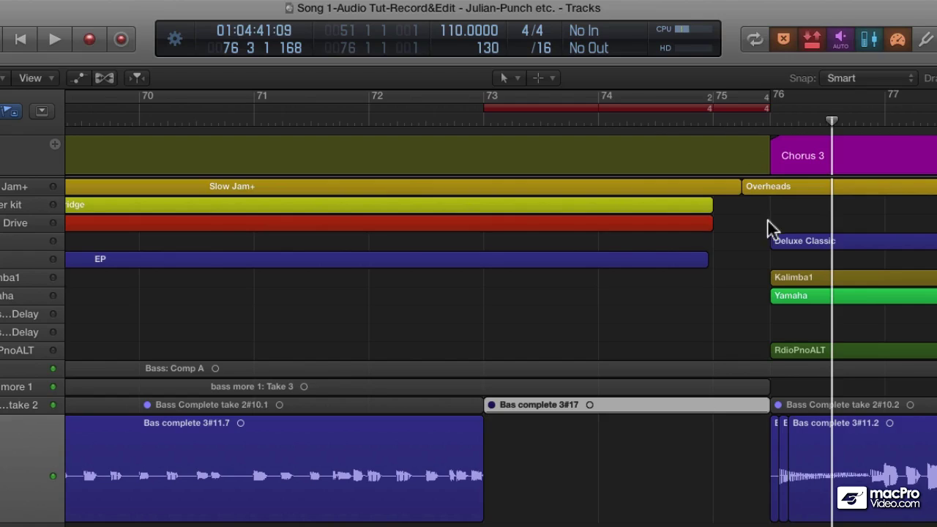
pyautogui.click(813, 42)
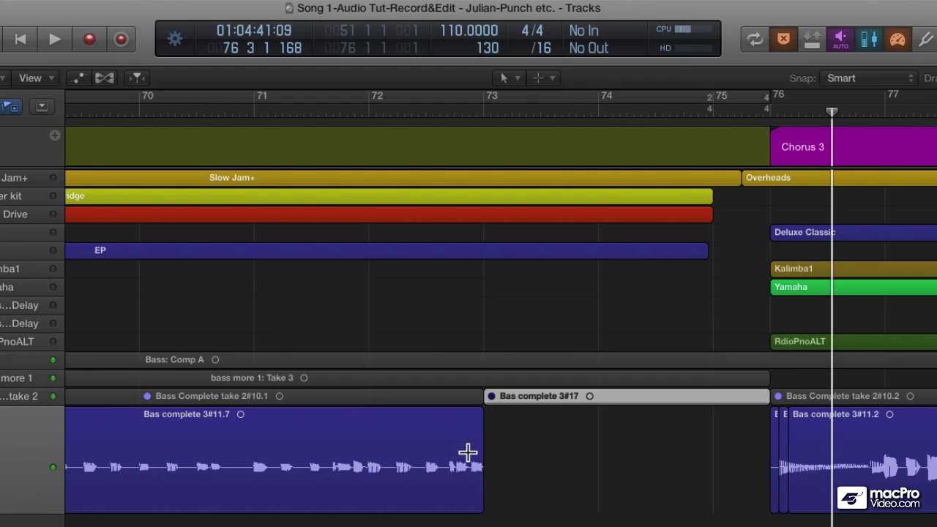
# Marquee-select the bass track gap from bar 73 to 76 and set the playhead at bar 72.
pyautogui.moveTo(469, 456); pyautogui.dragTo(871, 505)
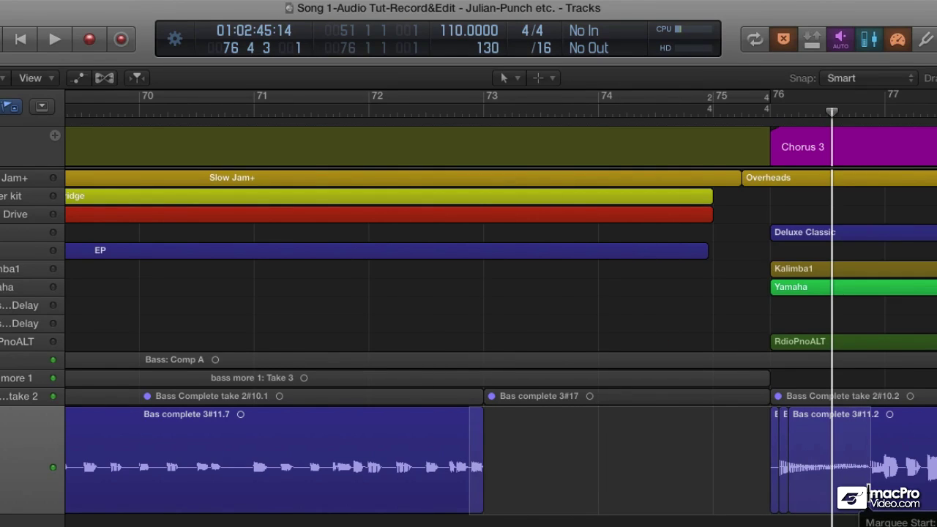
pyautogui.moveTo(870, 505); pyautogui.dragTo(871, 506)
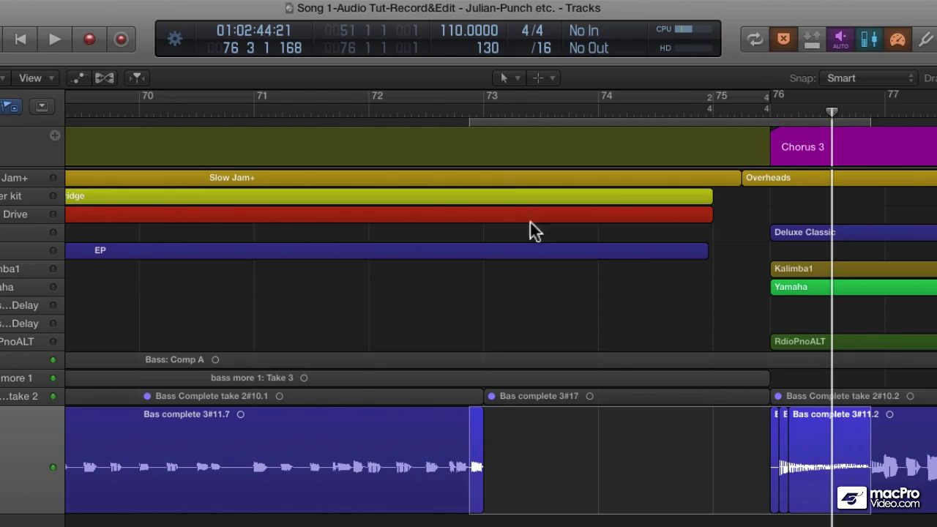
pyautogui.click(368, 114)
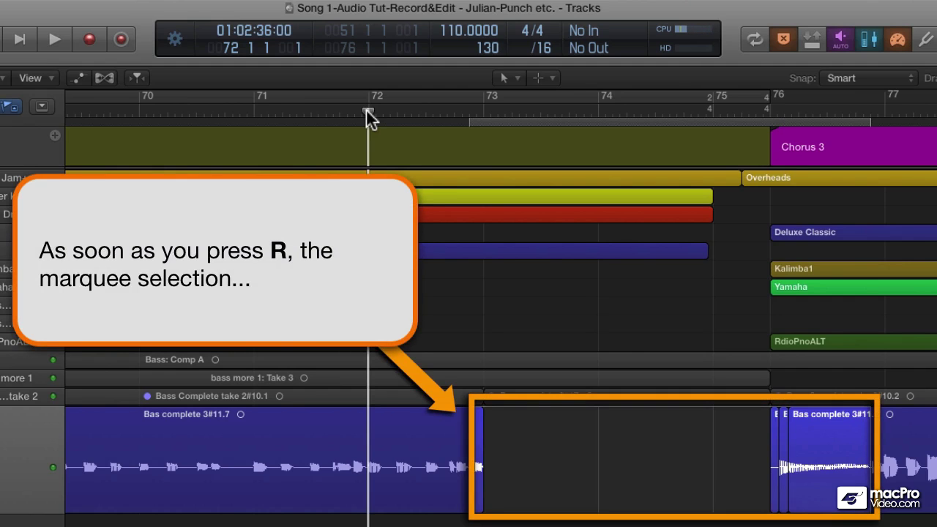
# Record bass into the marquee range as the punch area, creating take Bas complete 3#18.
pyautogui.press('r')
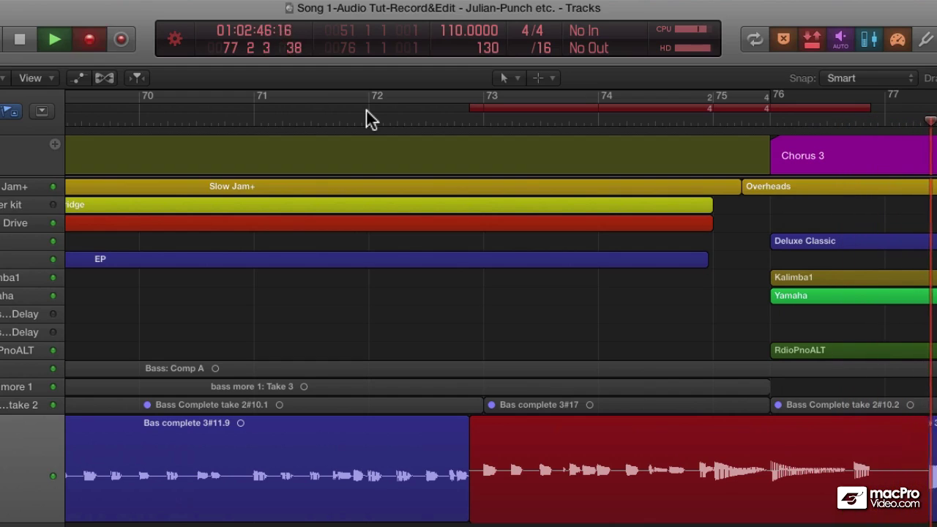
pyautogui.press('space')
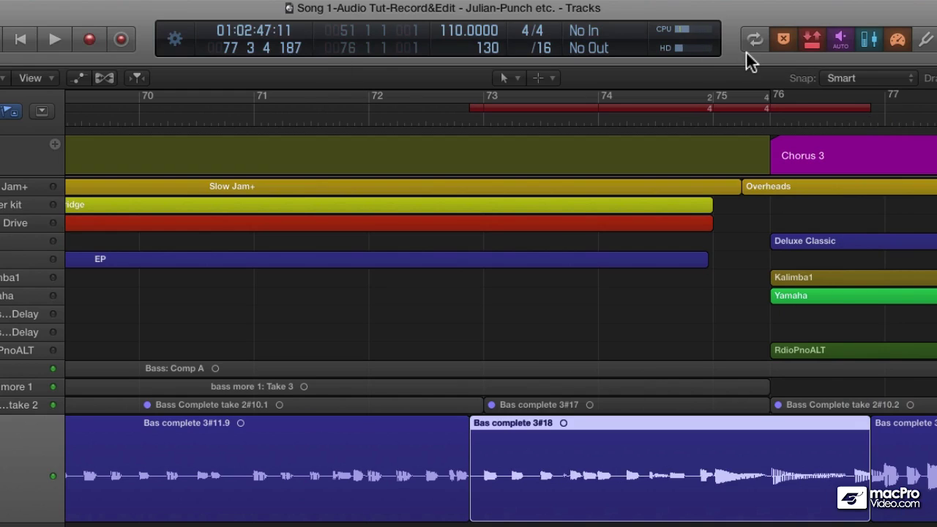
# Turn Replace off and record again from bar 71, forming a take folder with Take 1 and Take 2.
pyautogui.click(782, 41)
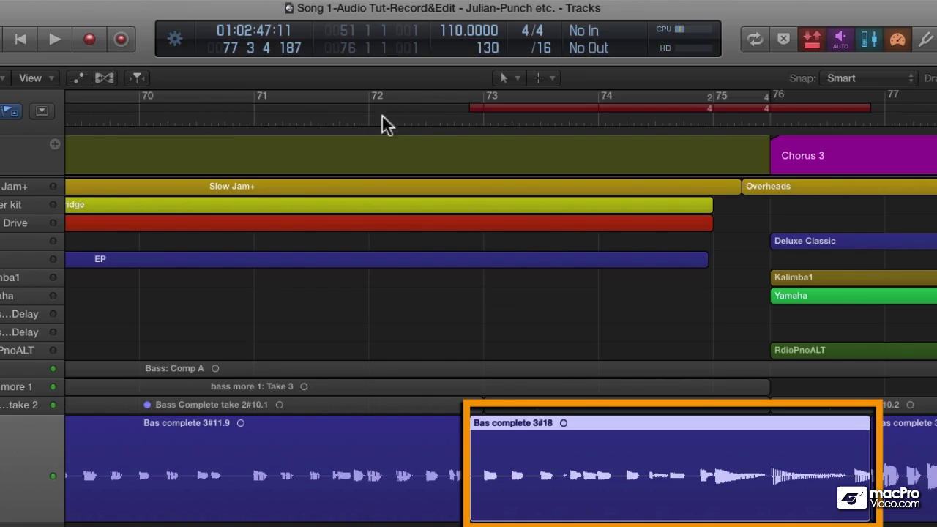
pyautogui.click(253, 118)
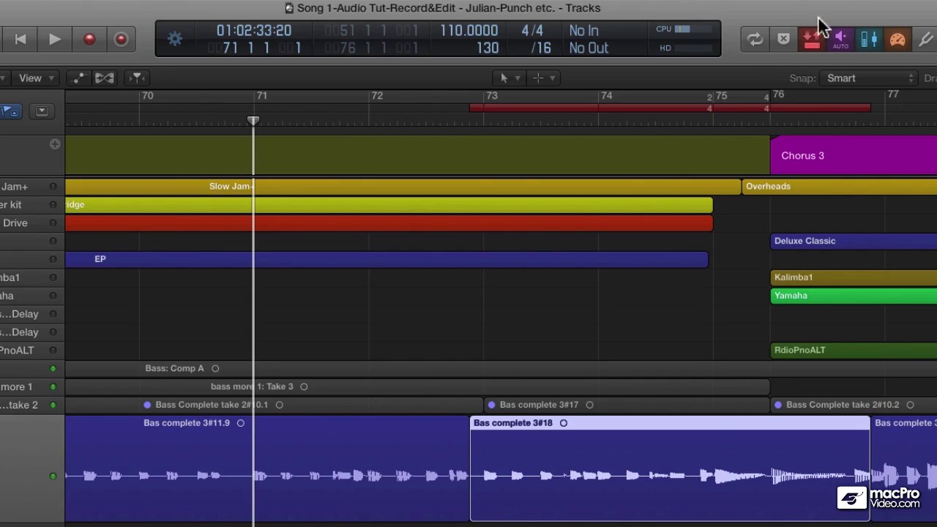
pyautogui.press('space')
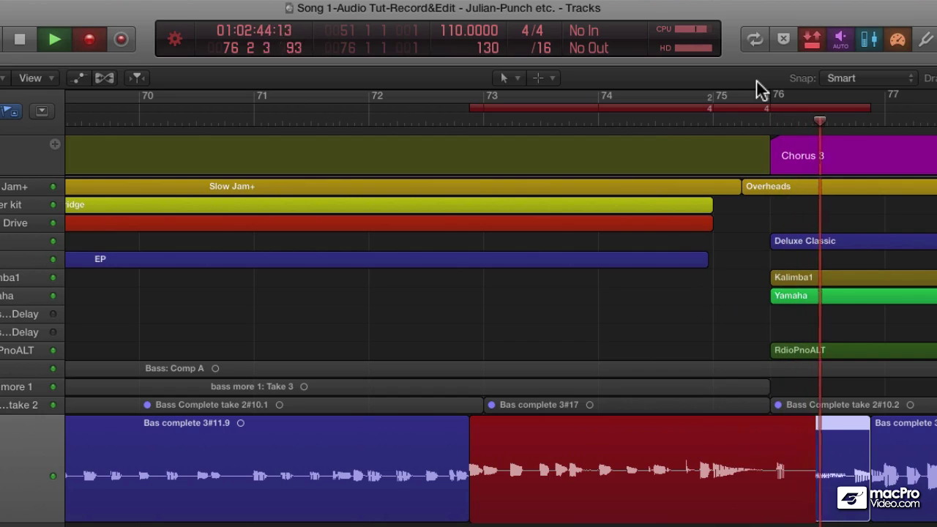
pyautogui.press('space')
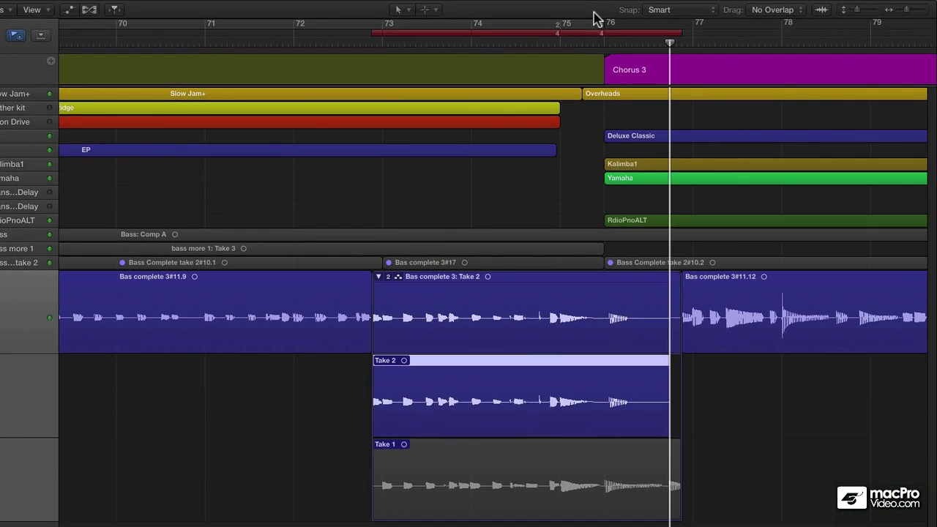